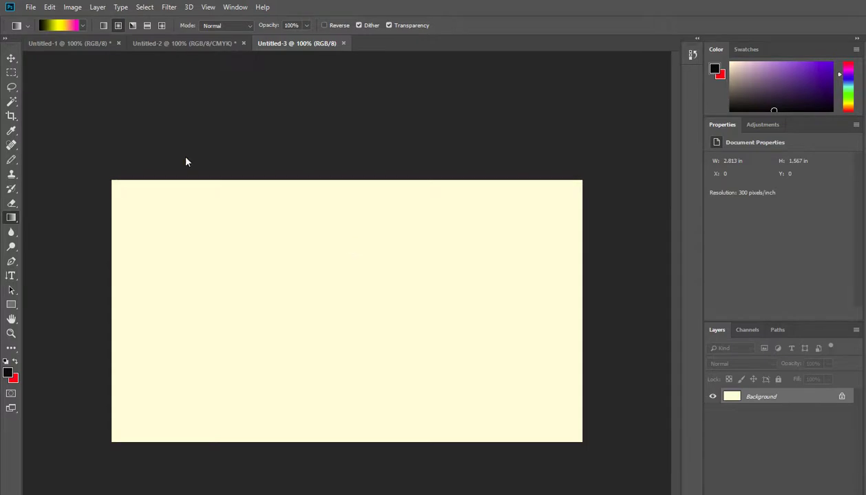
Look over the name/Photo and pink textured documents, then return to the blank cream canvas.
left_click(76, 45)
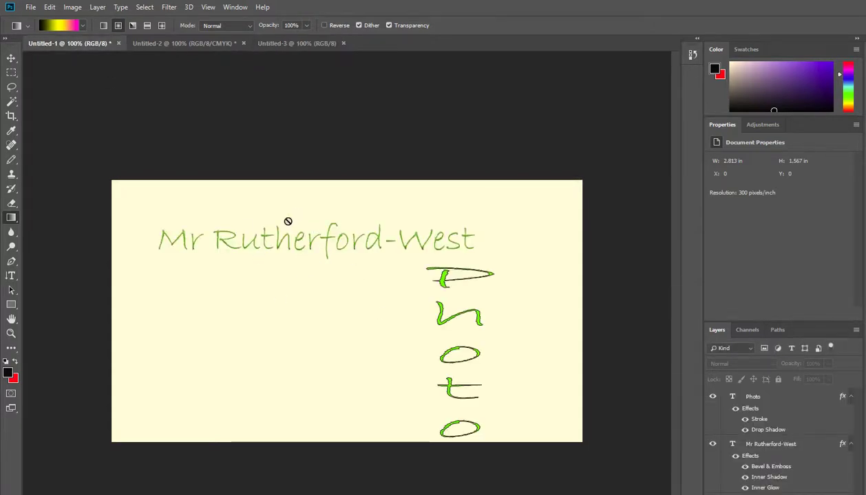
left_click(159, 43)
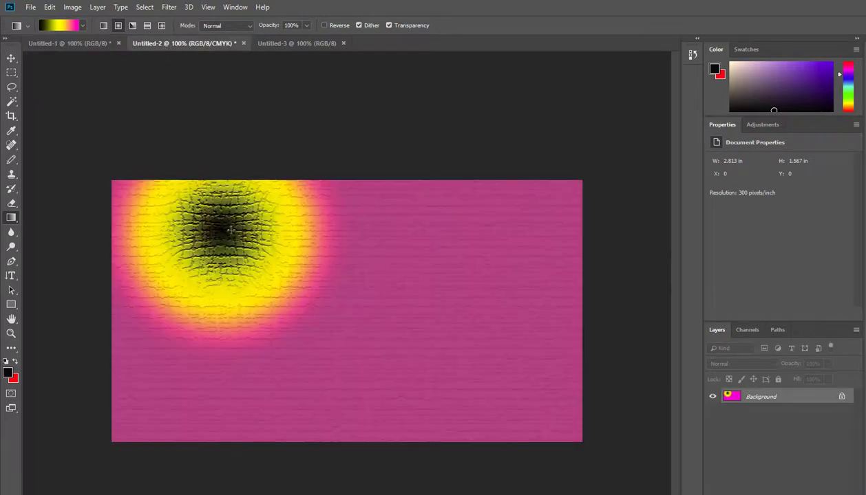
left_click(296, 44)
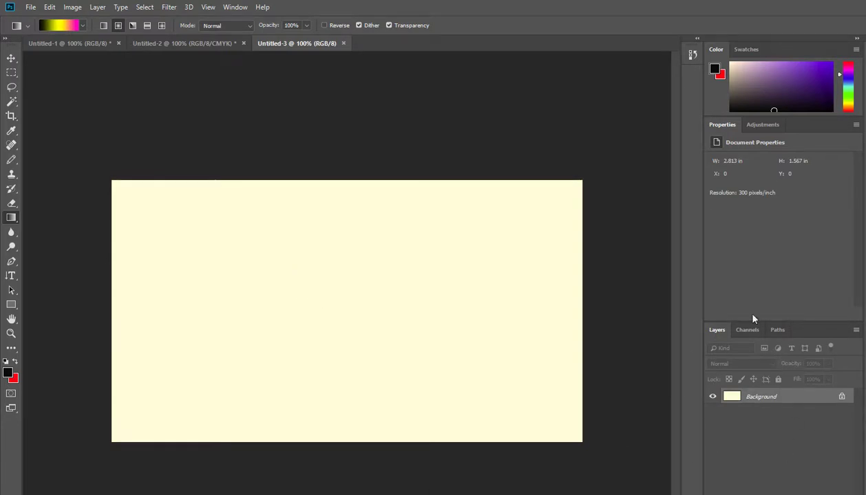
Fill the canvas with the spectrum gradient, dragged from top-left to bottom-right.
left_click(82, 26)
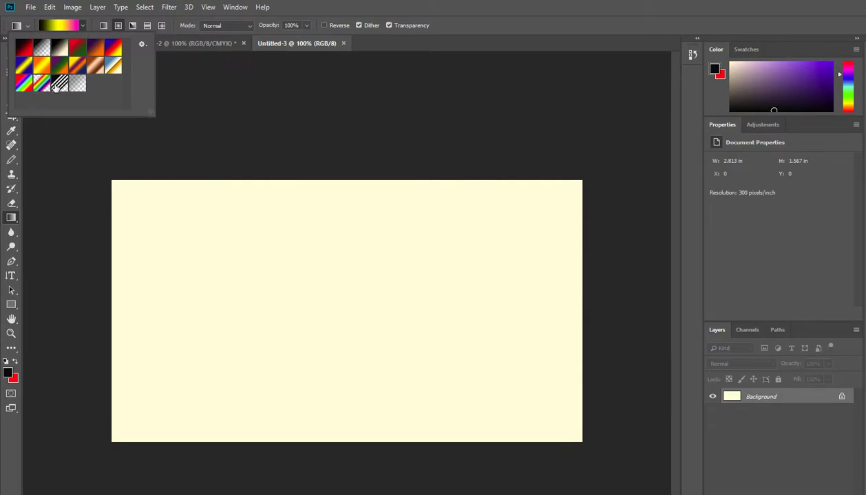
left_click(24, 84)
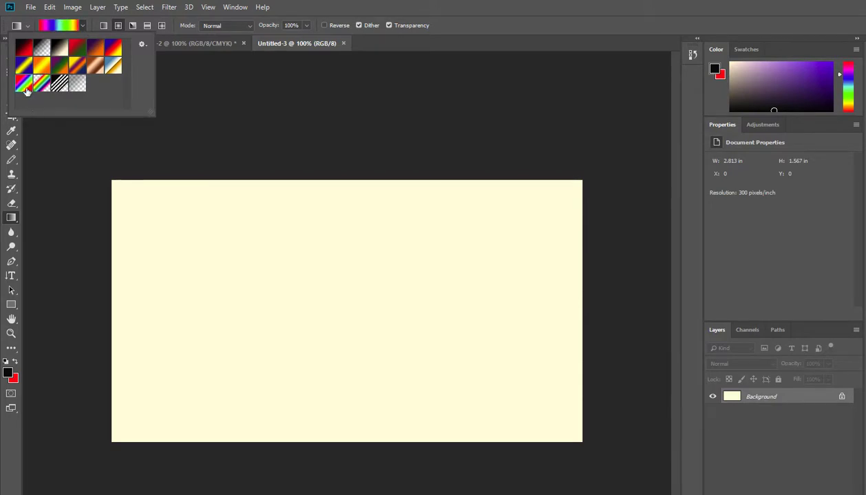
left_click(115, 184)
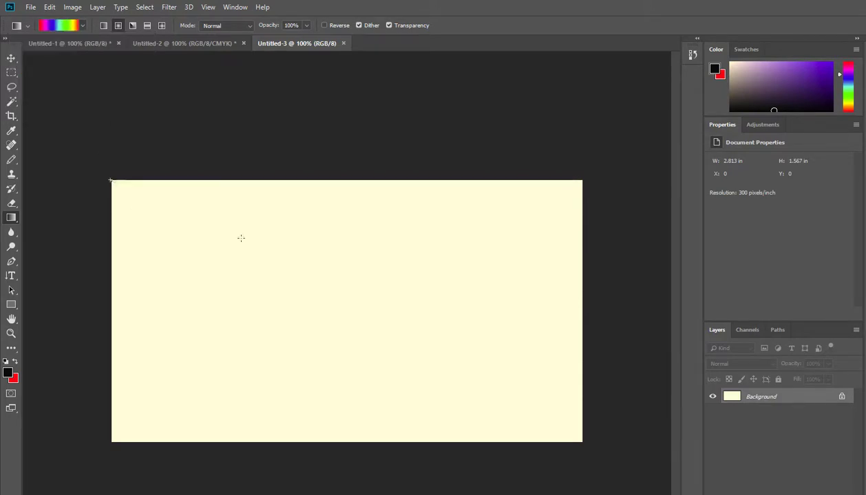
left_click_drag(111, 181, 582, 445)
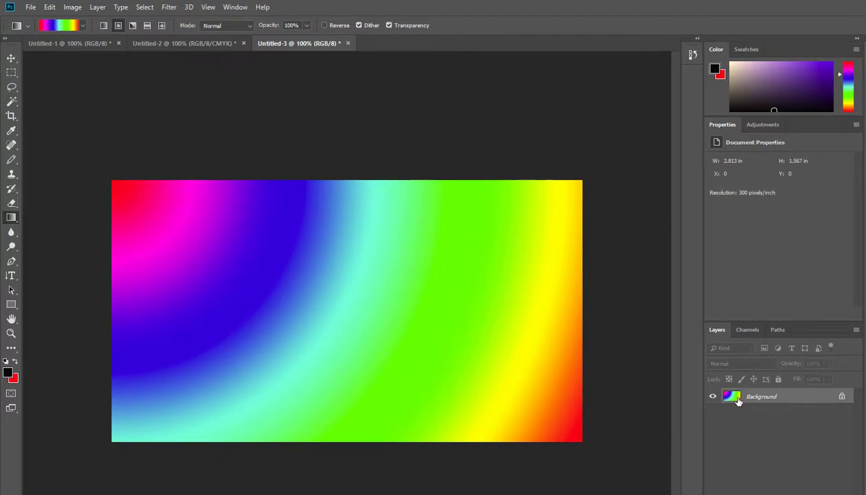
Reapply the last filter, Texturizer, to give the rainbow gradient a rough embossed texture.
left_click(169, 7)
left_click(172, 19)
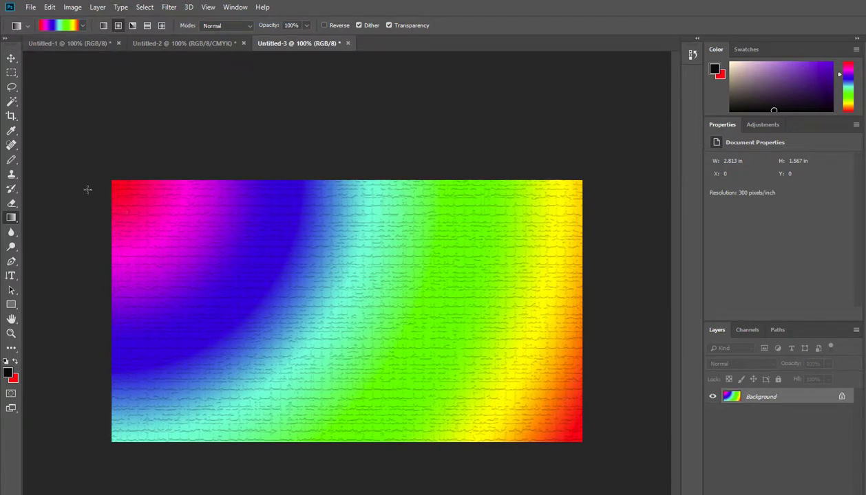
left_click(11, 276)
Add and commit 'Rainbows are Awesome' in green 16 pt Bradley Hand ITC near the top-left.
left_click(36, 276)
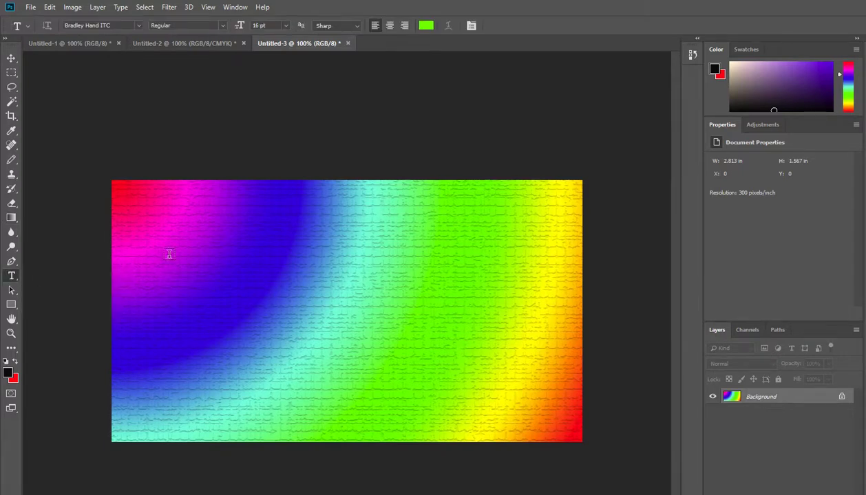
left_click(163, 243)
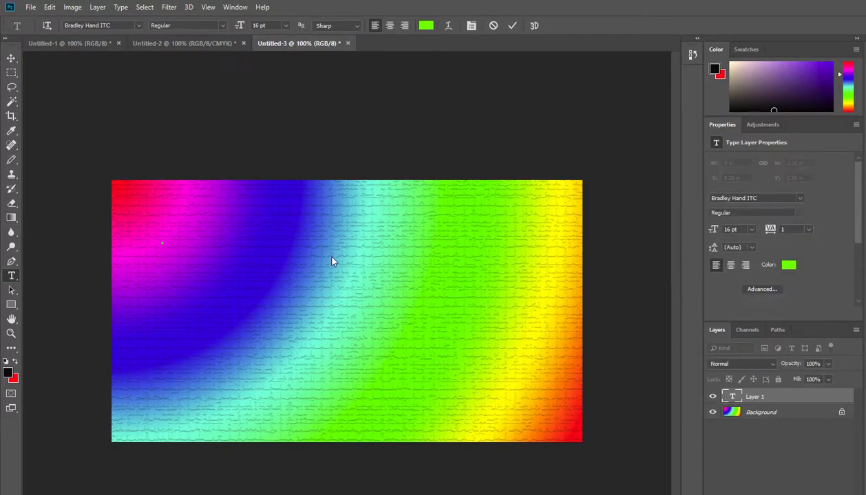
type("Rainbo")
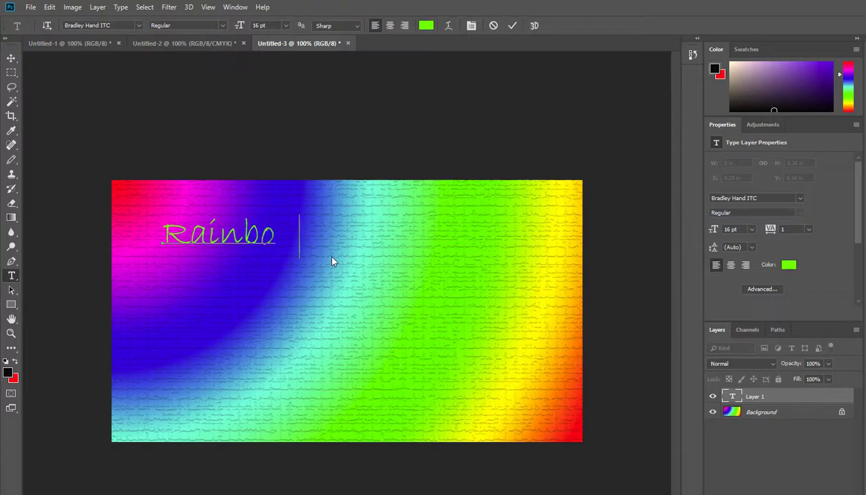
type("ws    Awesome")
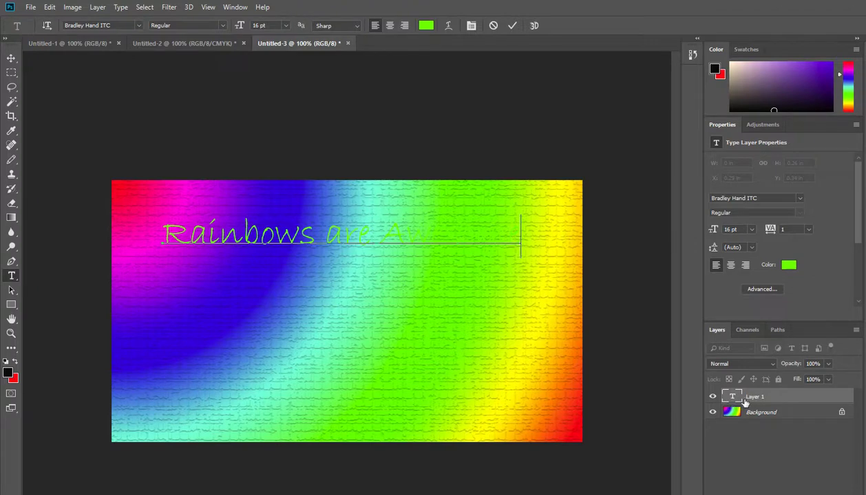
left_click(11, 59)
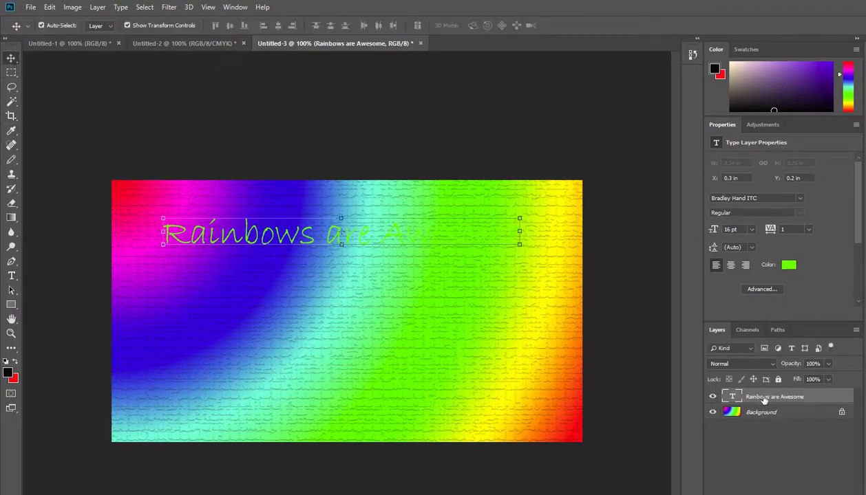
Check layer visibility, then drag 'Rainbows are Awesome' down near the canvas bottom-left.
left_click(713, 413)
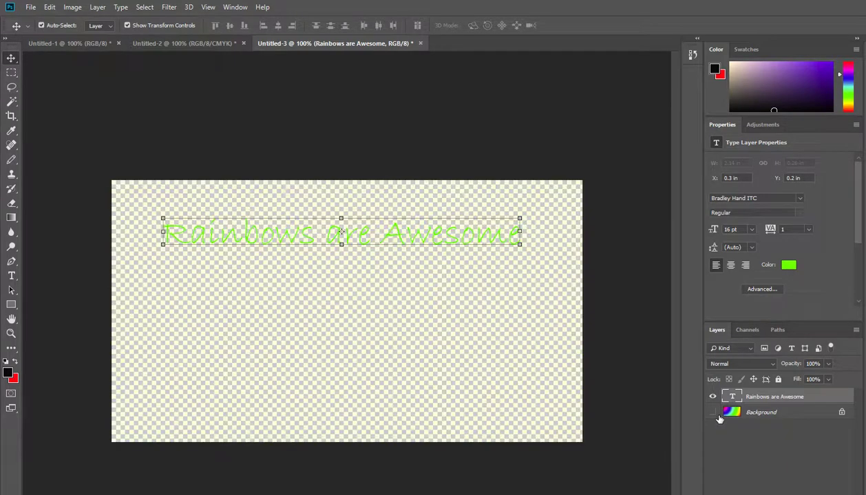
left_click(714, 413)
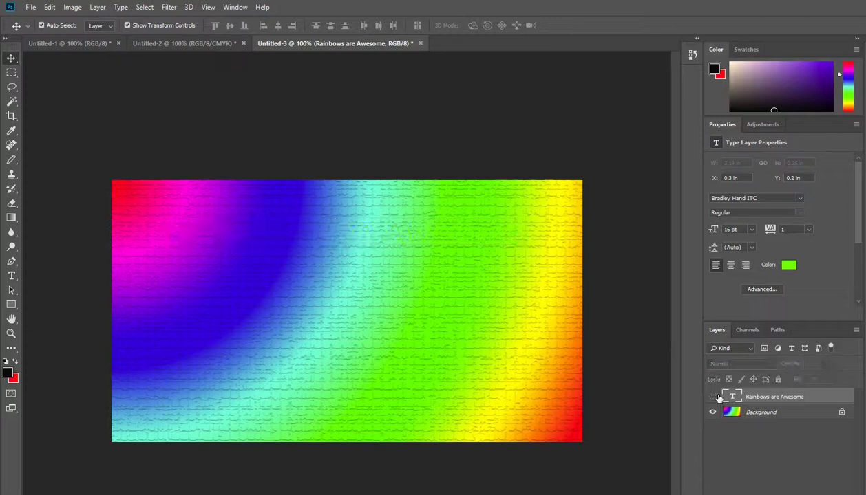
left_click(713, 397)
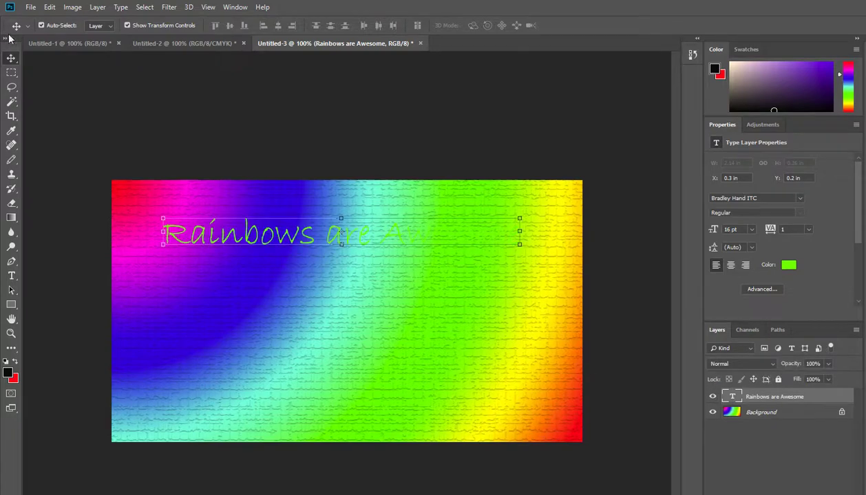
left_click_drag(386, 241, 378, 388)
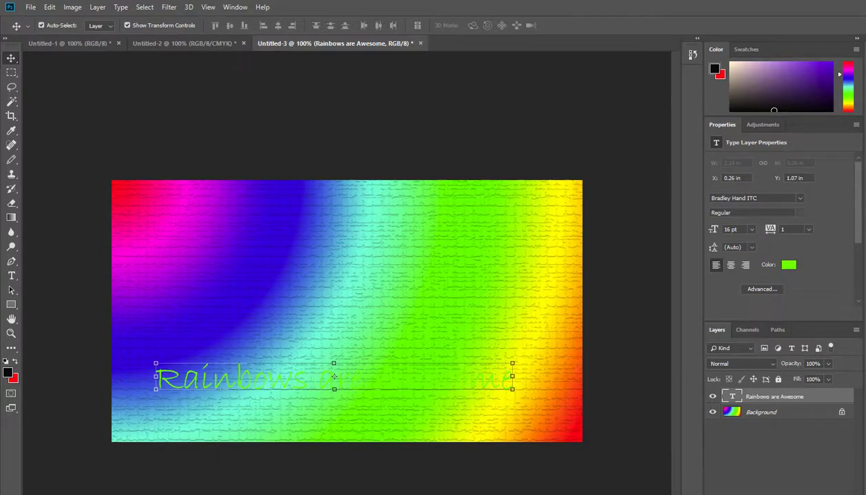
Add and commit a second green text line reading 'So are unicorns!'.
left_click(11, 276)
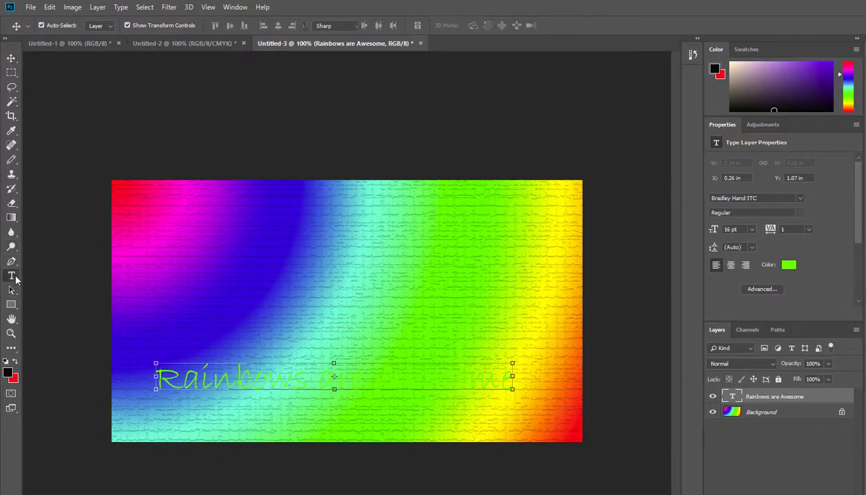
left_click(202, 267)
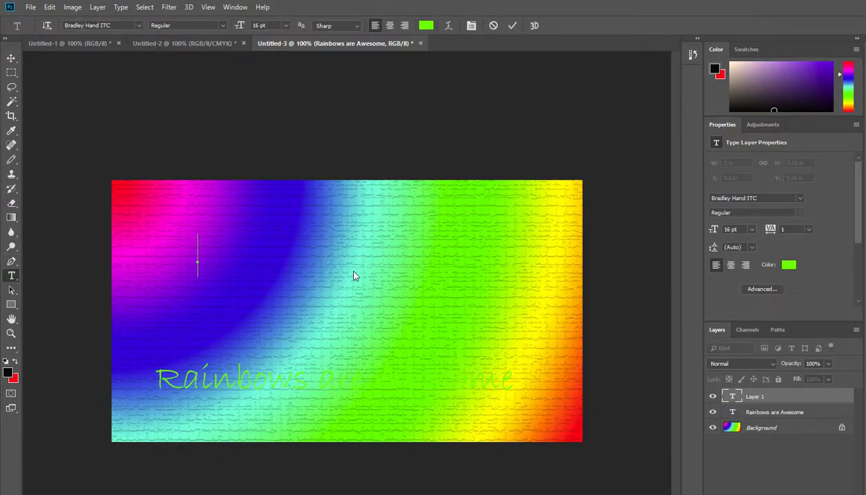
type("So ar")
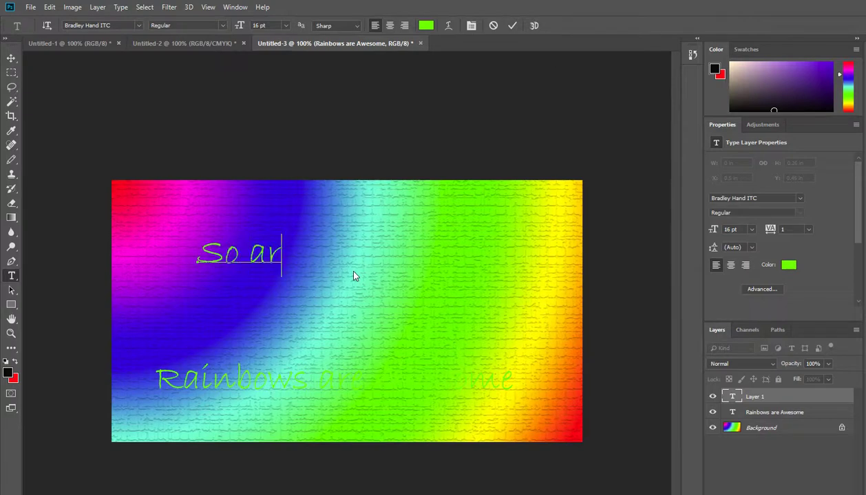
type("e unicorns")
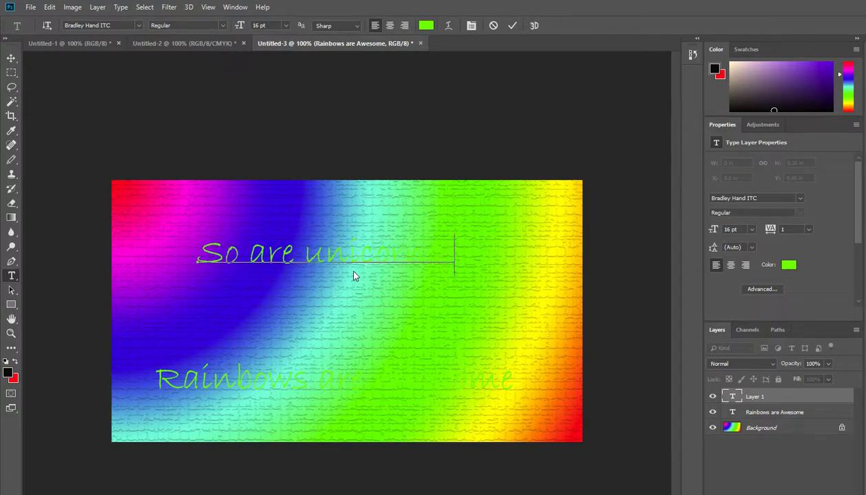
type("!")
left_click(11, 58)
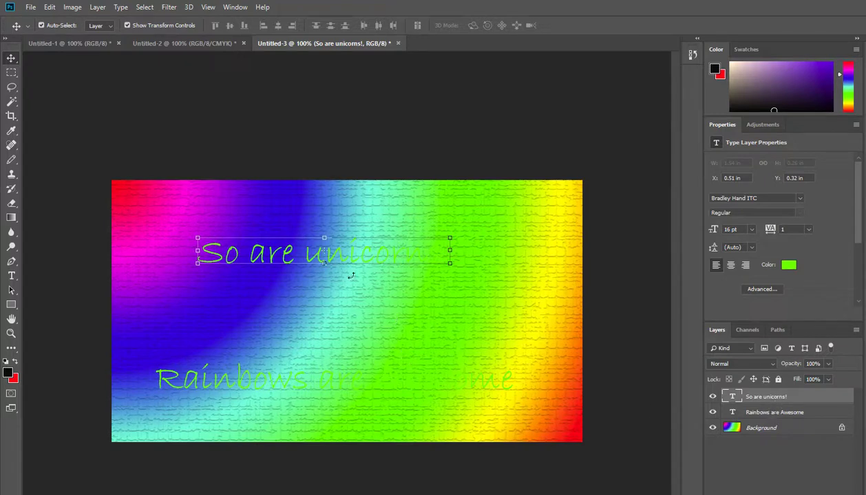
Move 'So are unicorns!' to the bottom and 'Rainbows are Awesome' back near the top.
left_click_drag(327, 254, 315, 419)
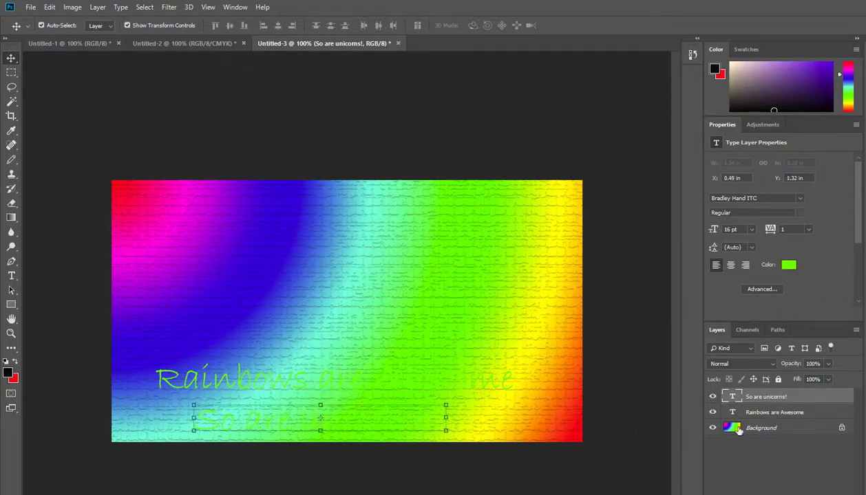
left_click_drag(410, 386, 396, 236)
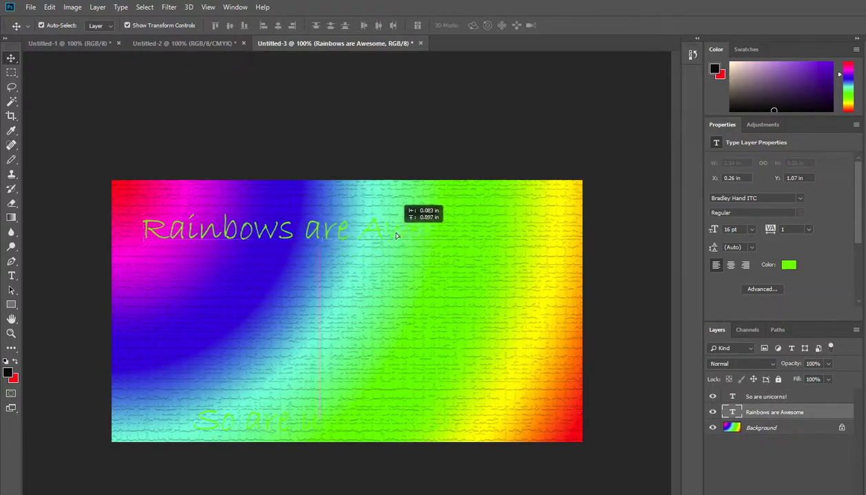
left_click(774, 397)
Place 'So are unicorns!' just below 'Rainbows are Awesome' and give it a drop shadow.
left_click_drag(356, 419, 353, 281)
left_click(98, 9)
mouse_move(123, 116)
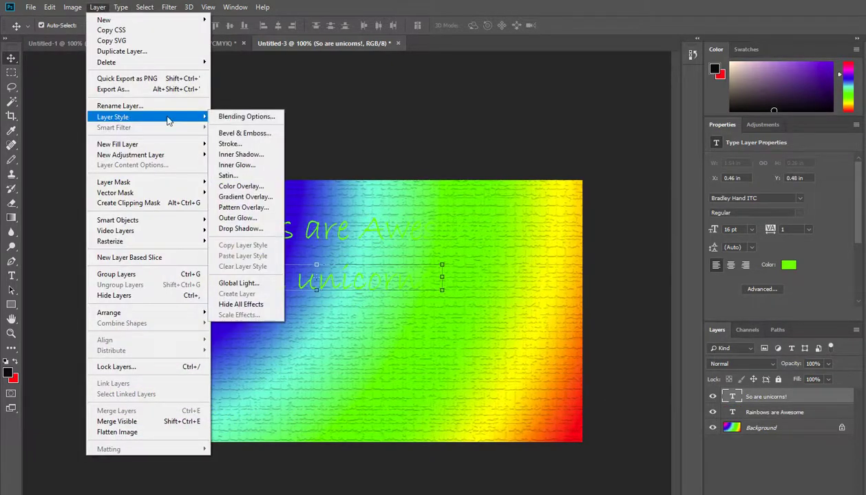
left_click(265, 114)
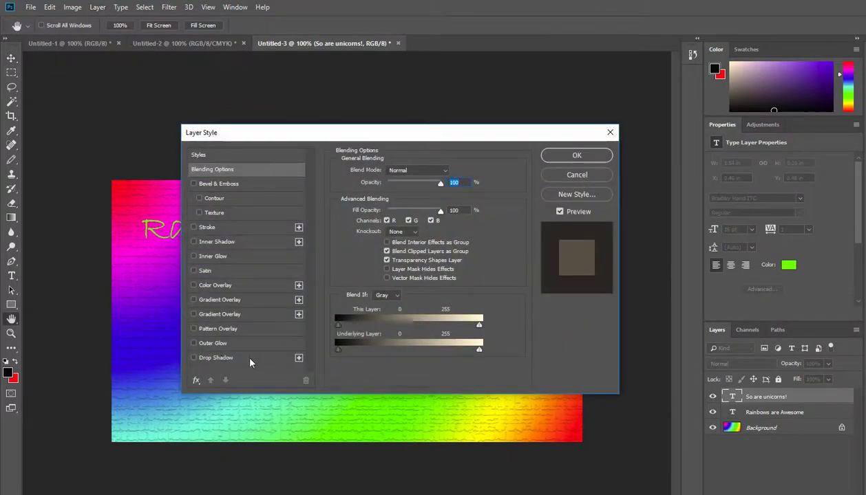
left_click(216, 358)
left_click(577, 155)
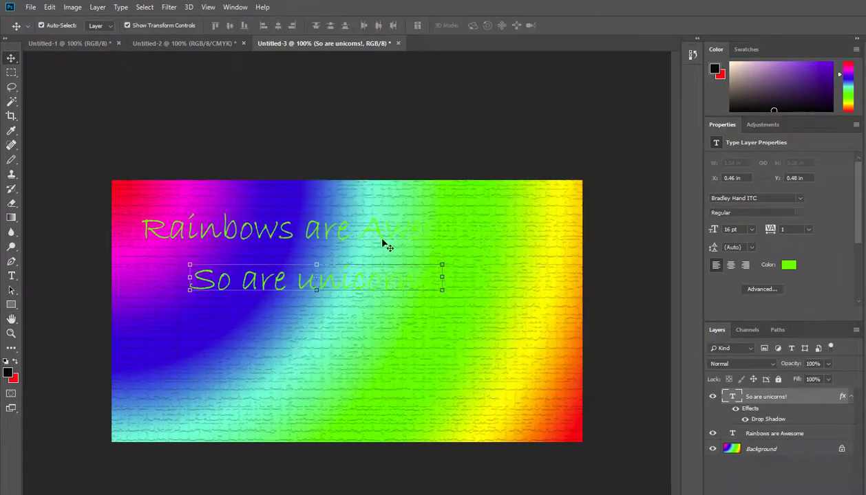
Add a drop shadow to 'Rainbows are Awesome' through Blending Options.
left_click(777, 434)
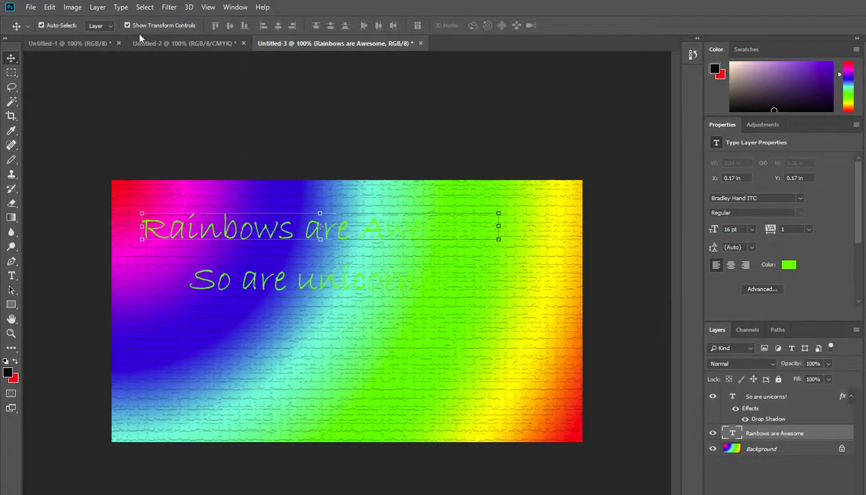
left_click(98, 9)
mouse_move(118, 116)
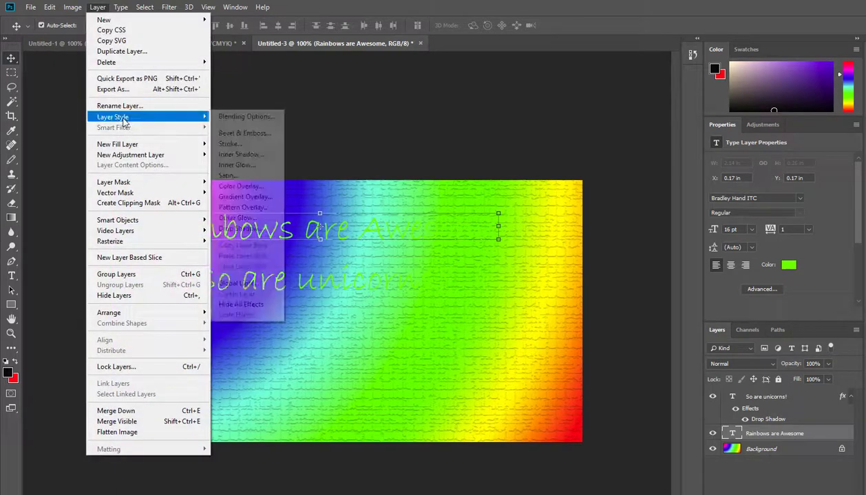
left_click(272, 117)
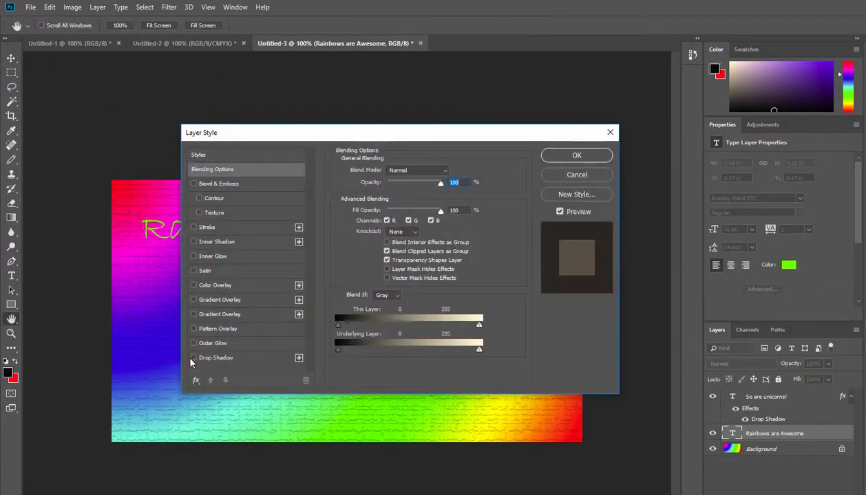
left_click(569, 158)
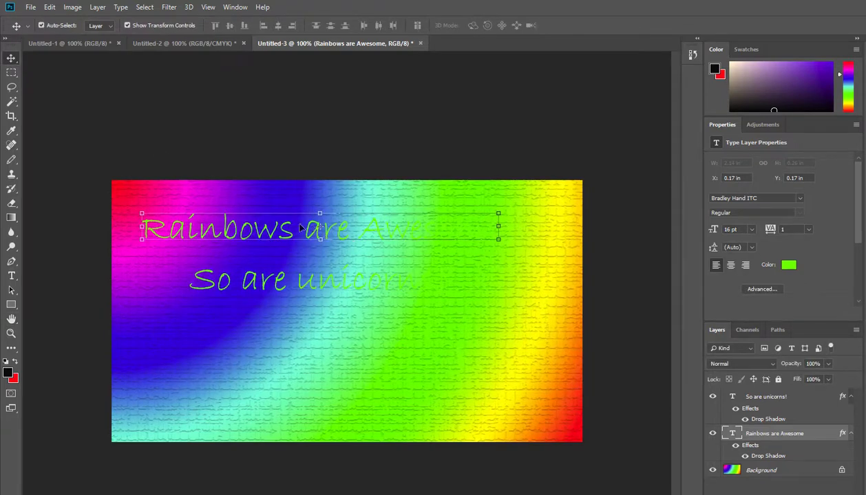
Move 'Rainbows are Awesome' left, under 'So are unicorns!', and recolour the word 'Awesome' red.
left_click_drag(300, 227, 348, 362)
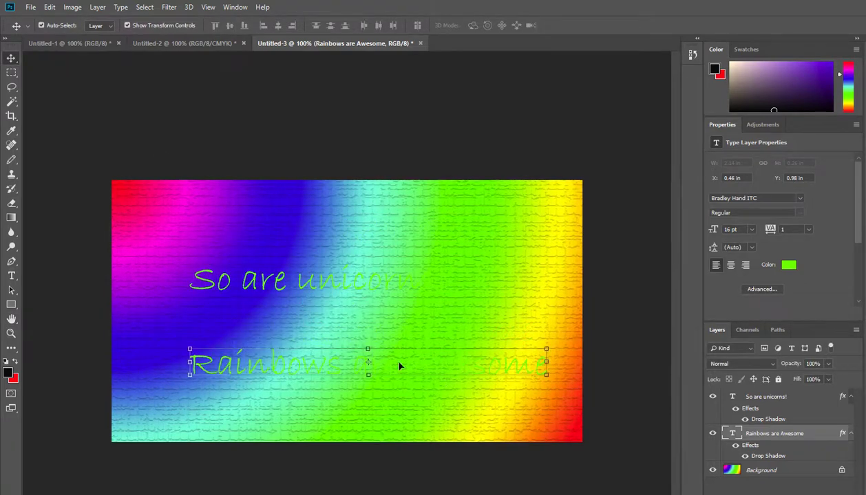
left_click_drag(236, 363, 185, 325)
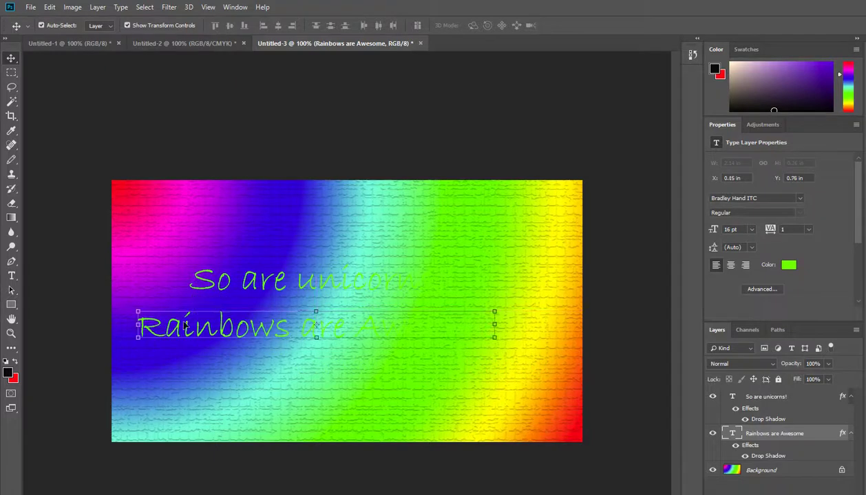
left_click(13, 276)
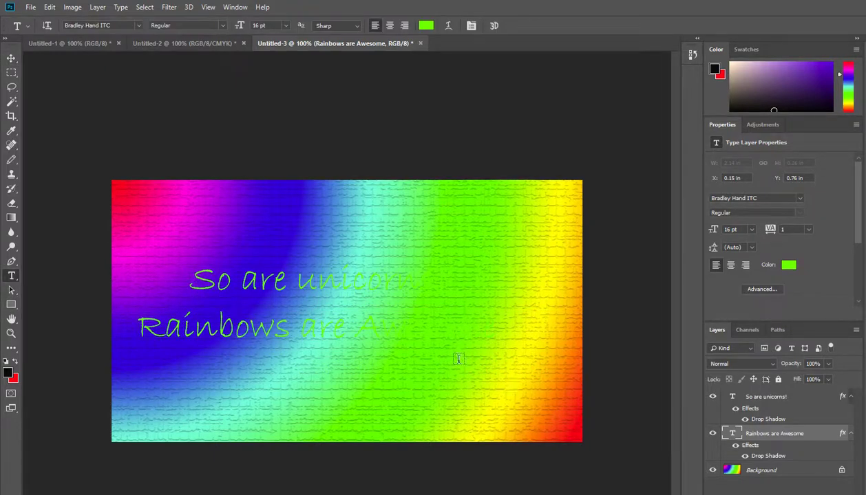
left_click(359, 333)
left_click_drag(360, 334, 509, 342)
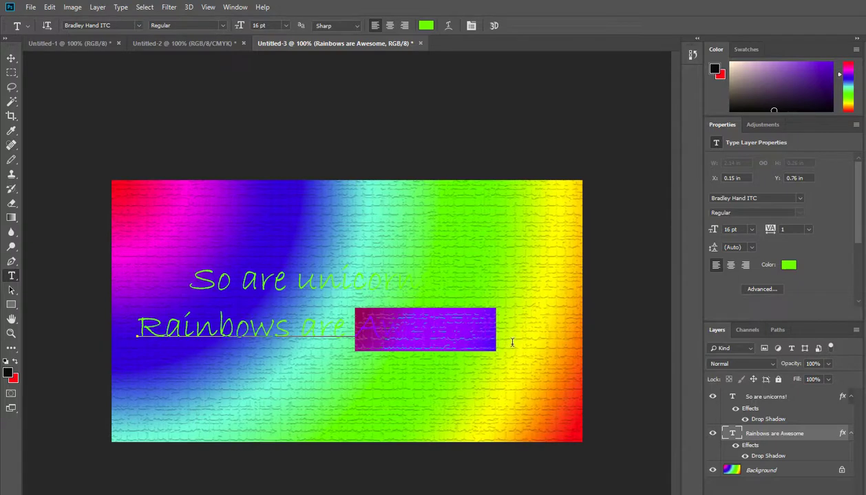
left_click(426, 25)
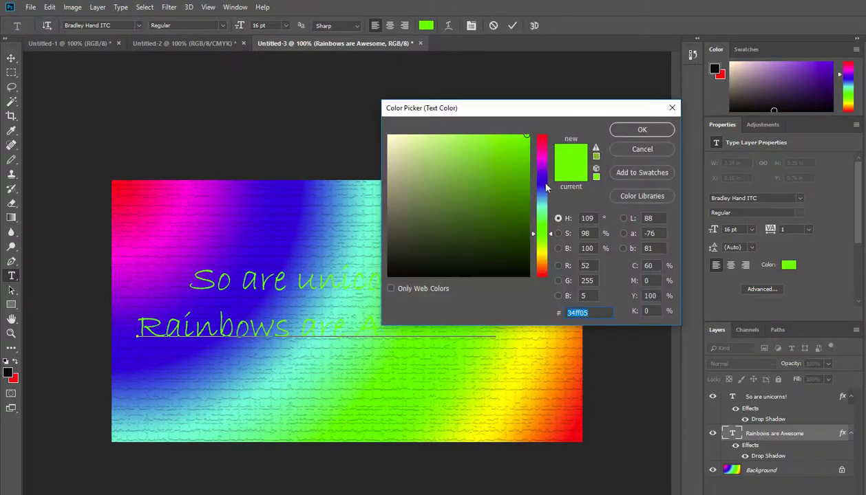
left_click_drag(546, 188, 542, 136)
left_click(641, 129)
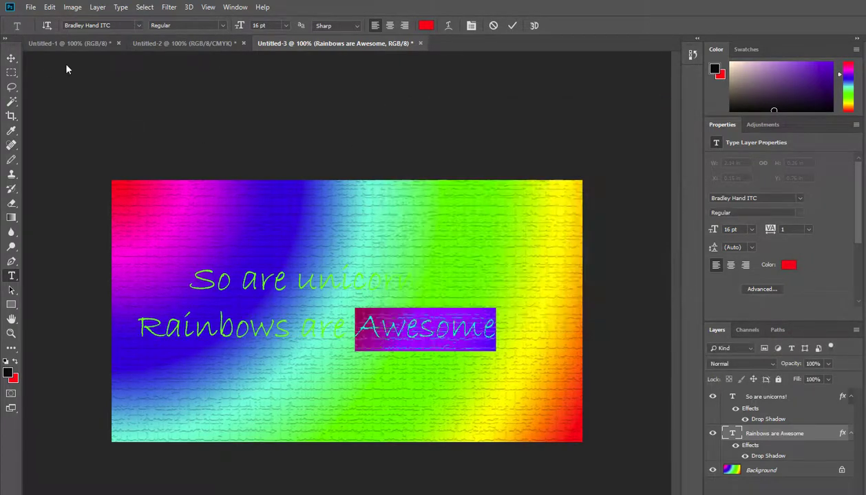
left_click(11, 57)
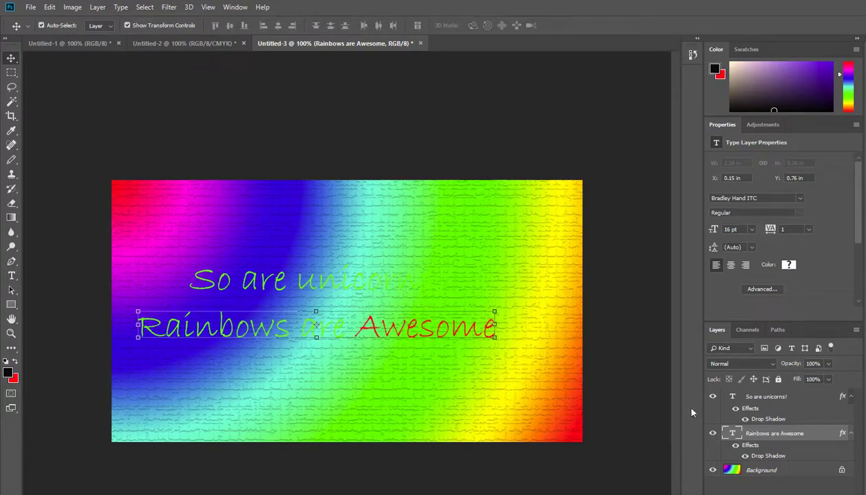
Shift 'So are unicorns!' up and to the right, and open its Blending Options.
left_click(784, 397)
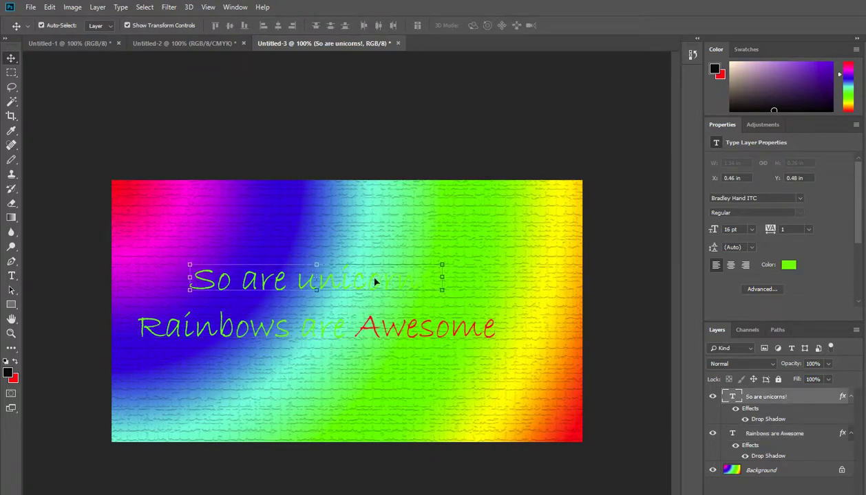
left_click_drag(370, 279, 470, 266)
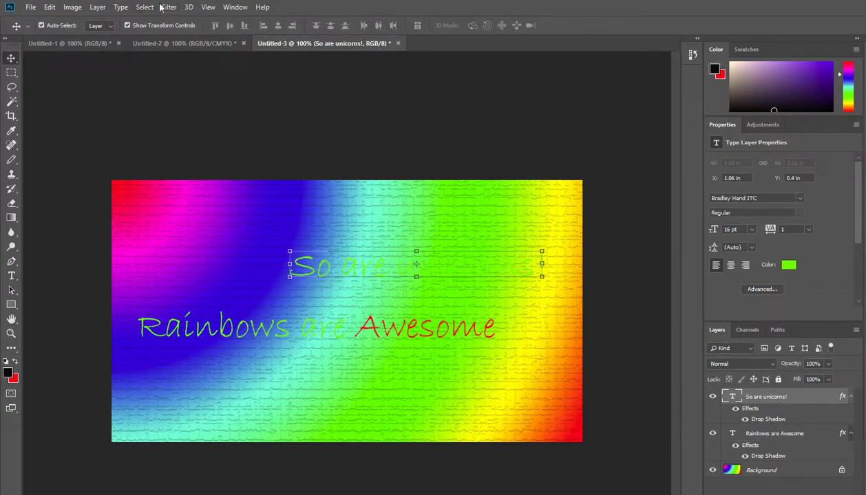
left_click(98, 7)
mouse_move(127, 117)
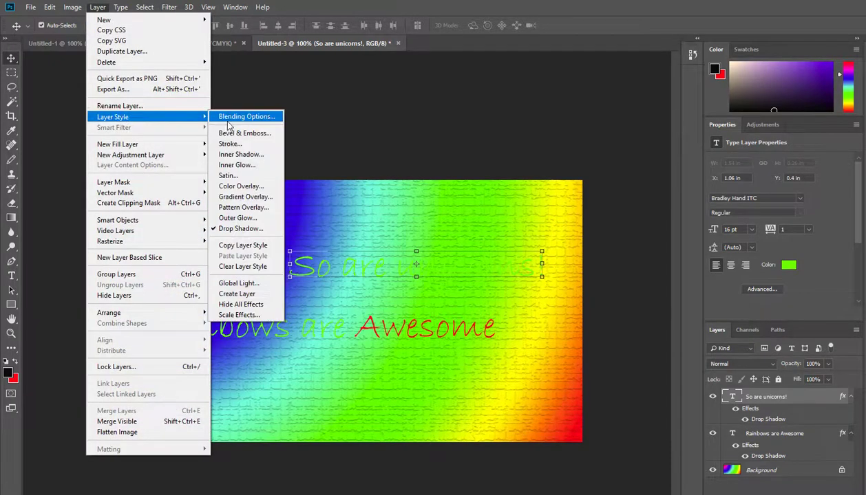
left_click(261, 117)
left_click_drag(463, 134, 569, 299)
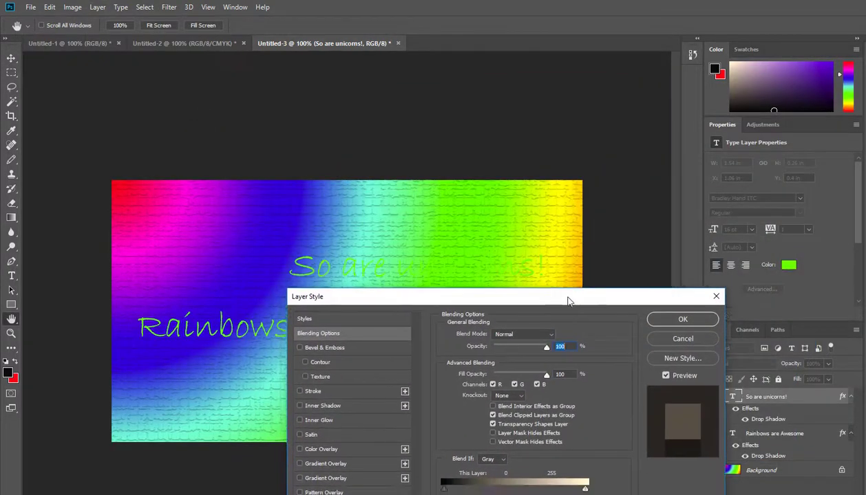
Try Stroke, Inner Shadow and Inner Glow on 'So are unicorns!', turning each back off.
left_click(299, 391)
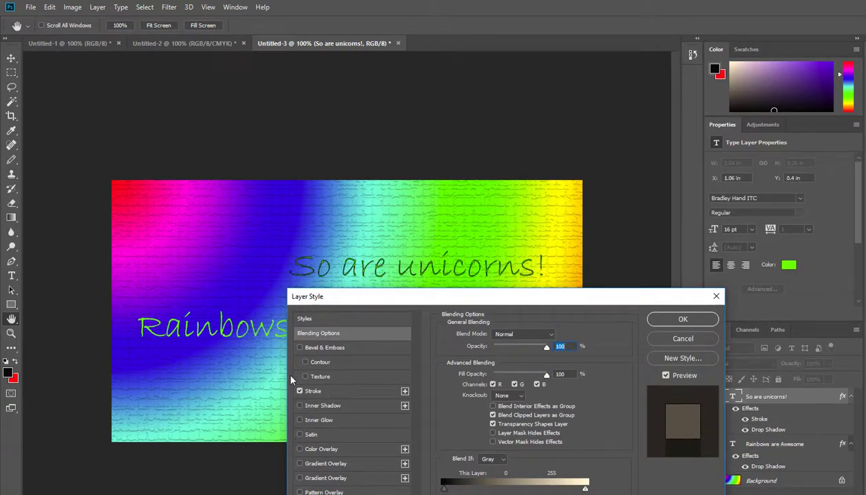
left_click(300, 391)
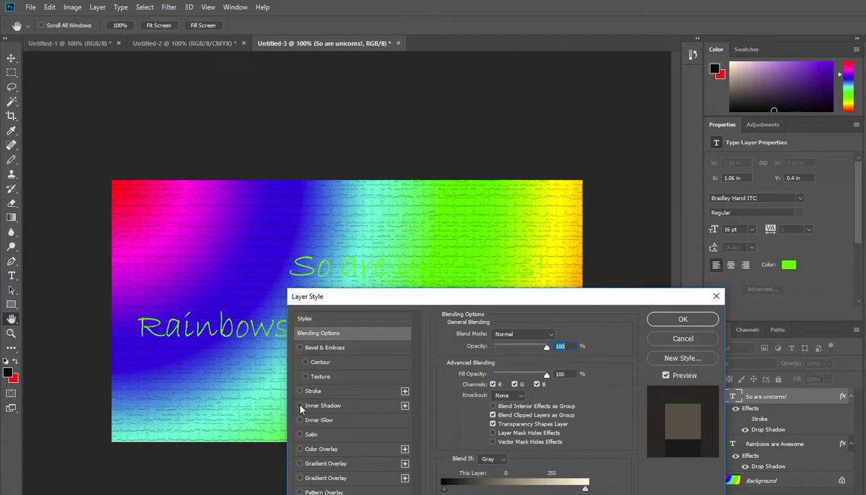
left_click(299, 406)
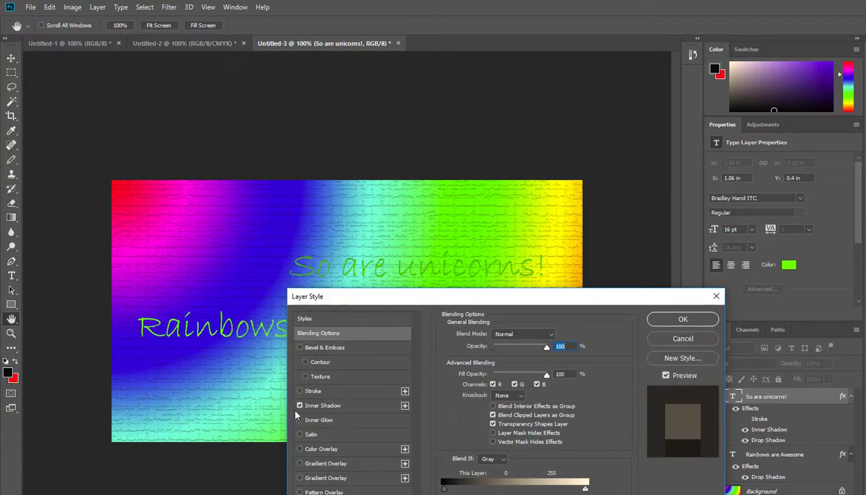
left_click(299, 406)
left_click(300, 421)
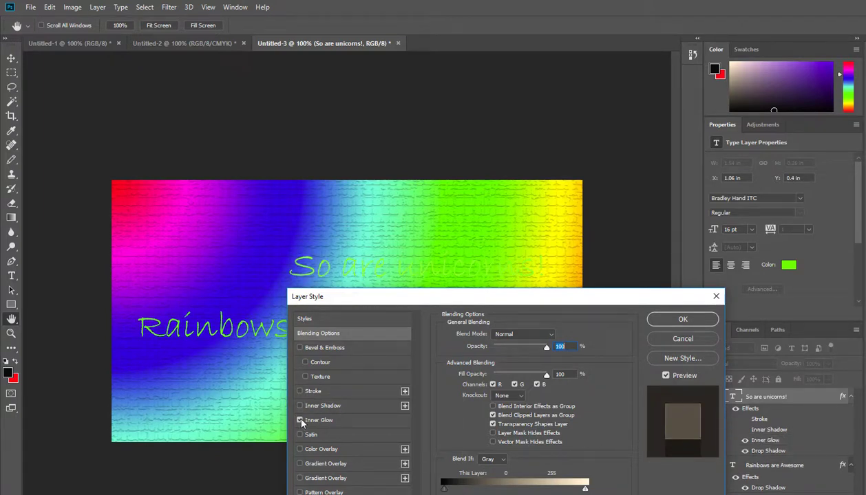
left_click(300, 421)
Re-enable Inner Shadow at 43% opacity, 32 px distance, 26% choke, 139 px size, and apply.
left_click(299, 406)
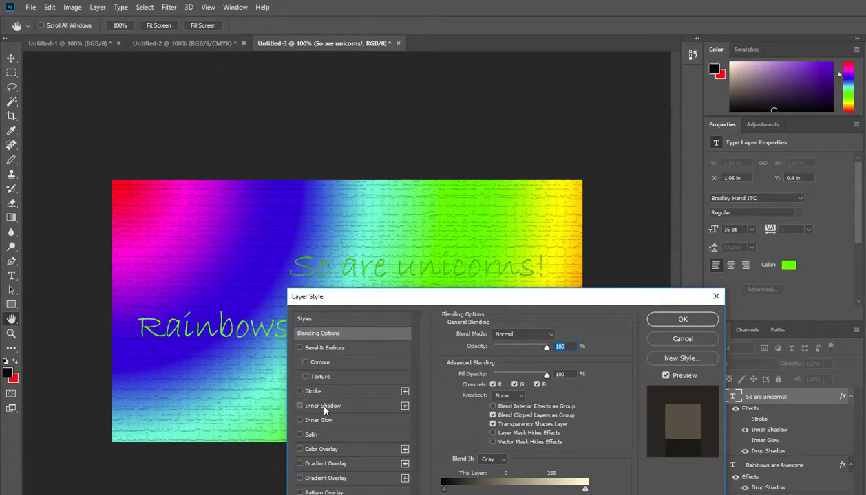
left_click(318, 405)
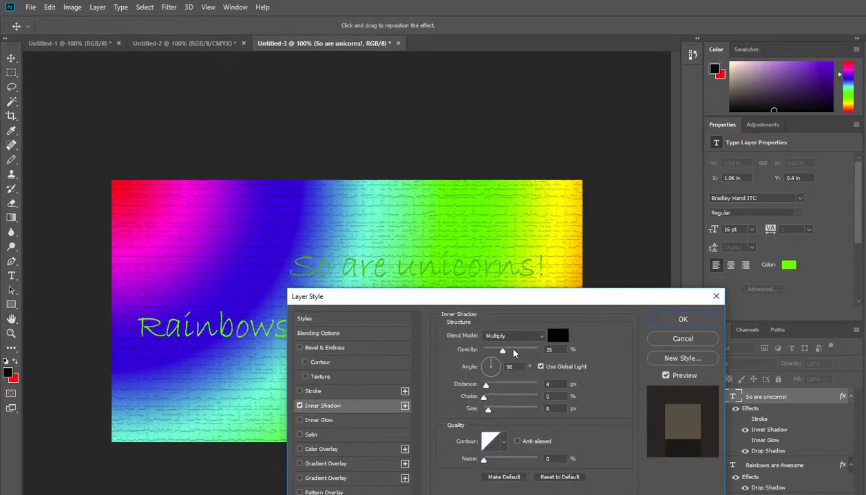
mouse_move(502, 351)
left_mouse_down()
mouse_move(514, 354)
mouse_move(506, 354)
left_mouse_up()
left_click_drag(486, 384, 516, 416)
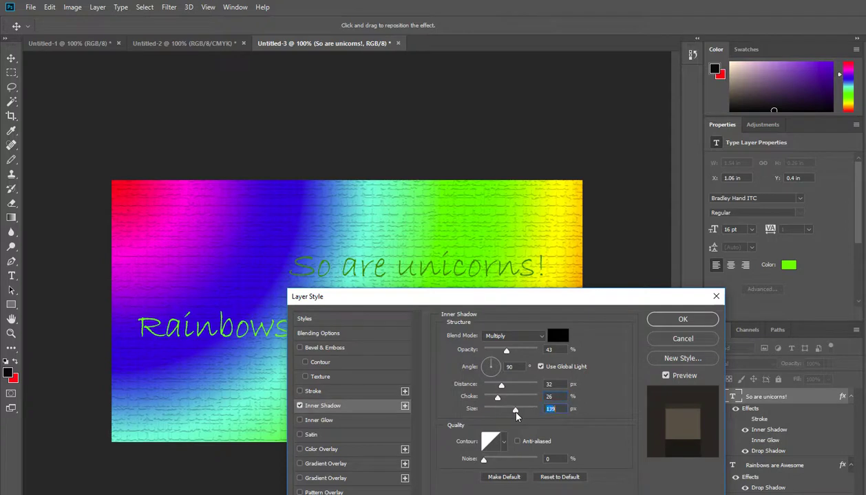
left_click(682, 319)
left_click(11, 72)
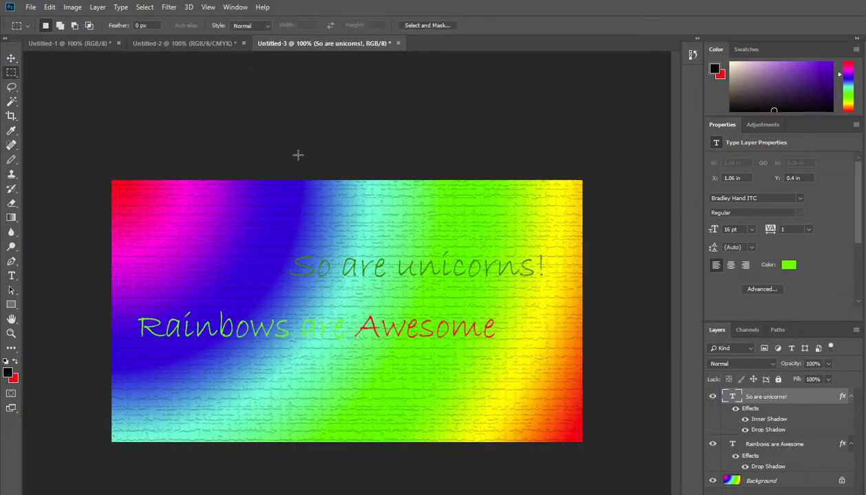